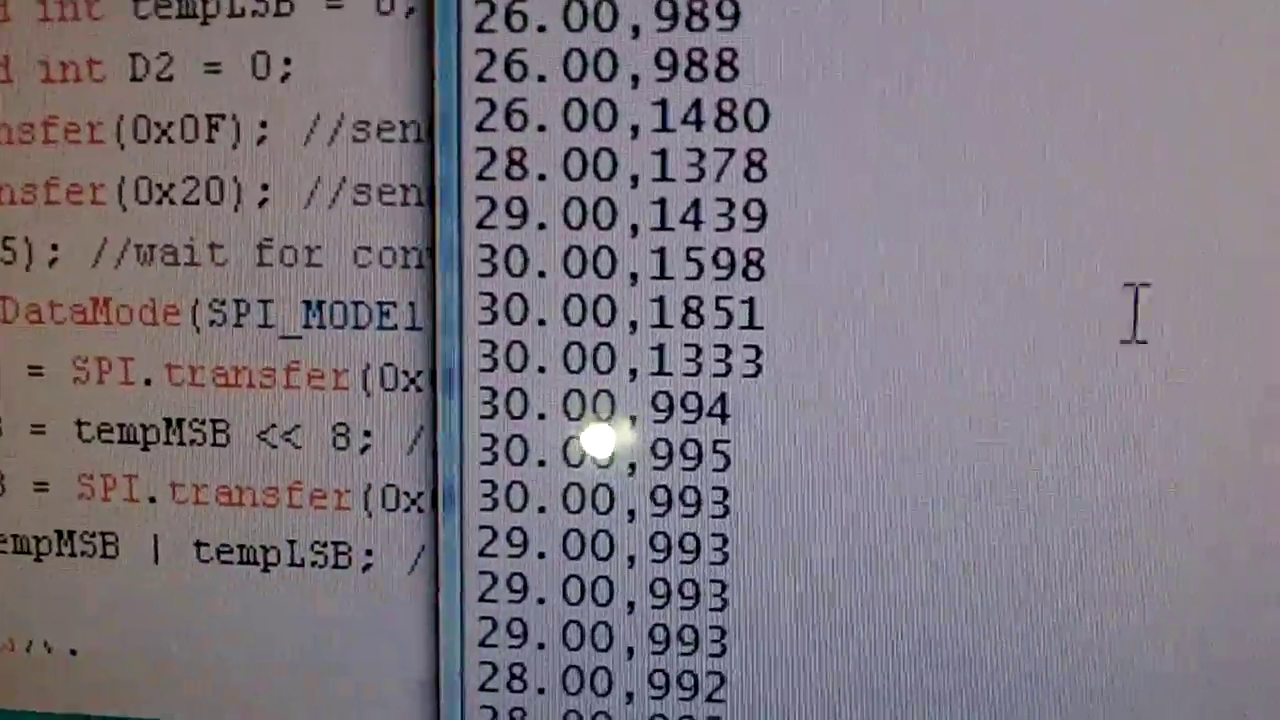
Step: Highlight the pressure spike and the 29.00,1439, 26.00,988 and 30.00,993 readings
drag(520, 213, 682, 236)
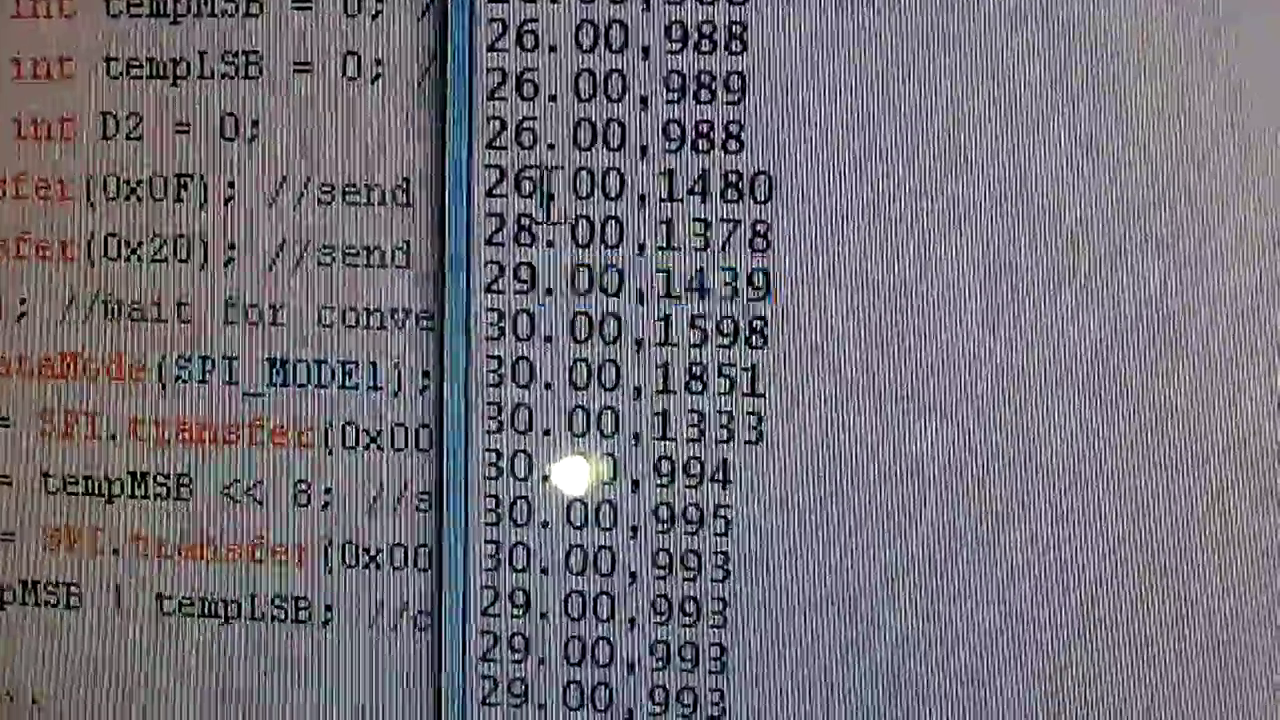
drag(548, 190, 770, 235)
drag(790, 135, 565, 135)
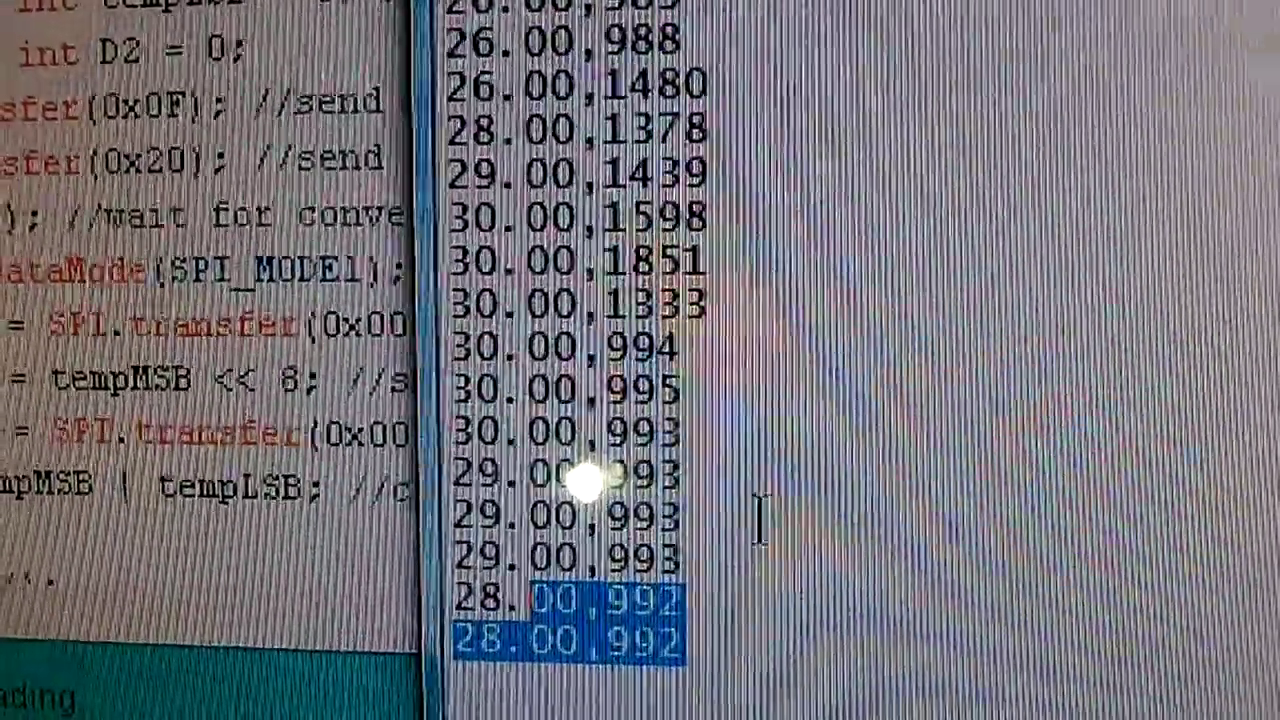
click(885, 432)
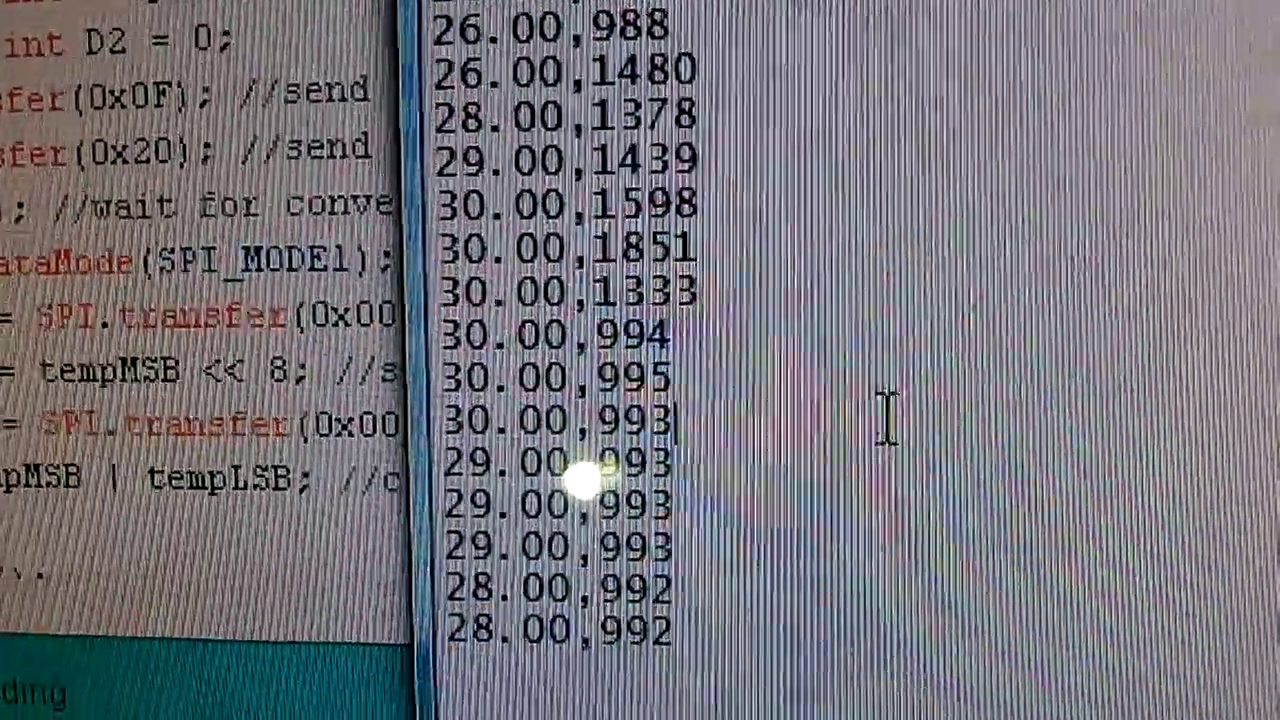